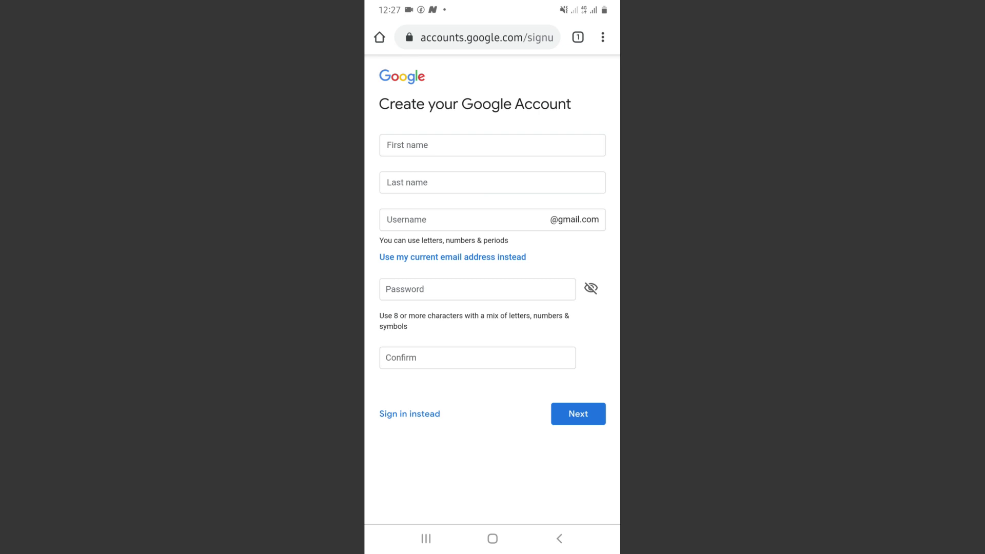
Step: Load google.com and search 'gmail sign up' to reach the empty Create your Google Account form
left_click(416, 76)
left_click(477, 37)
left_click(418, 109)
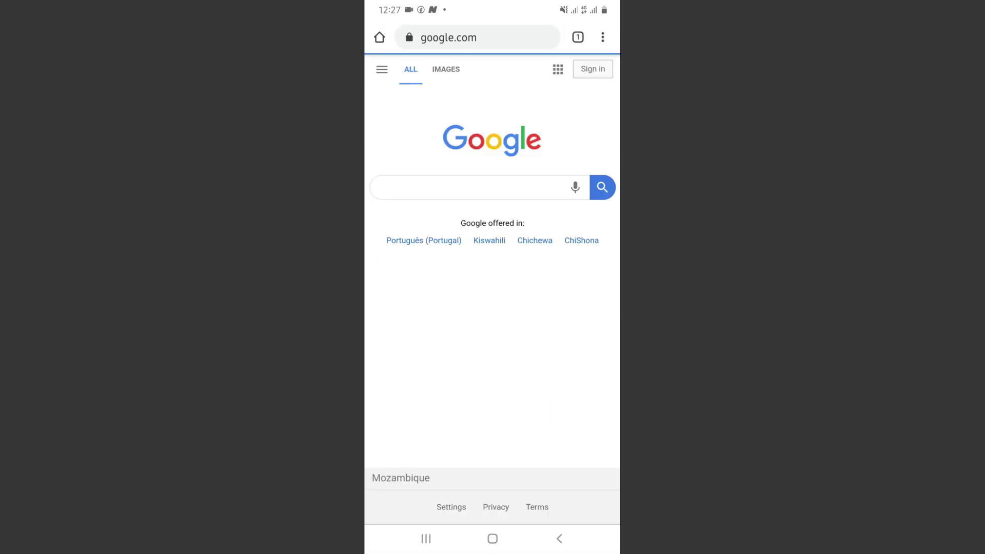
left_click(477, 187)
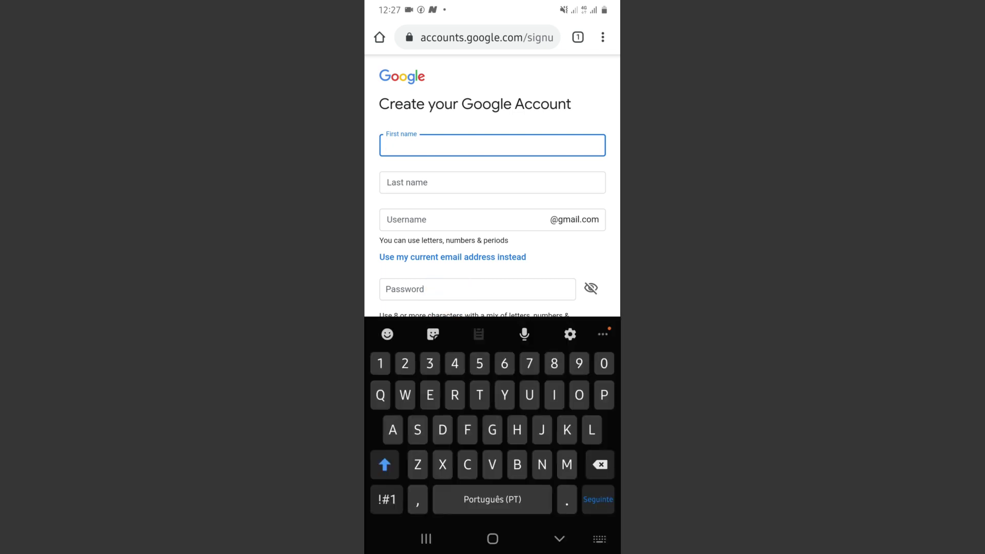
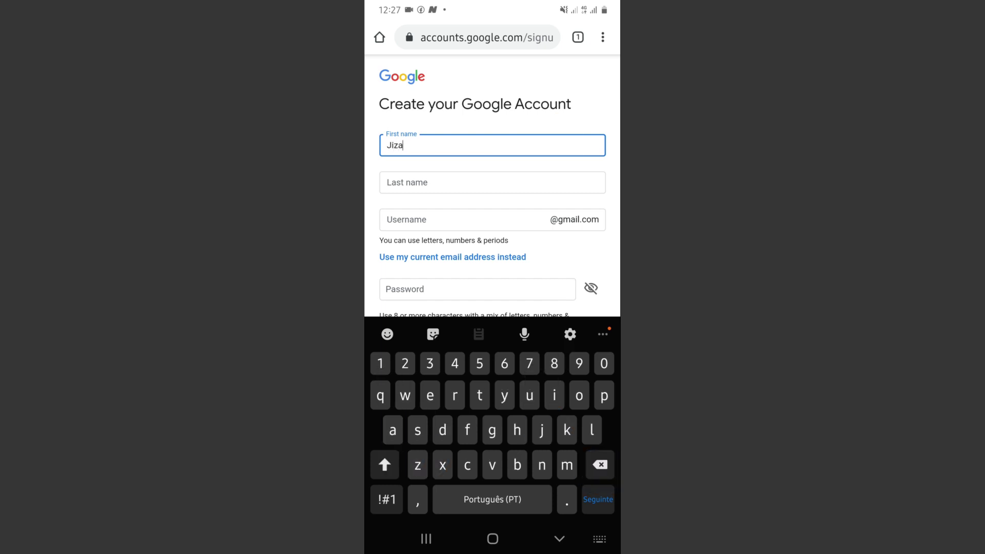
key("Tab")
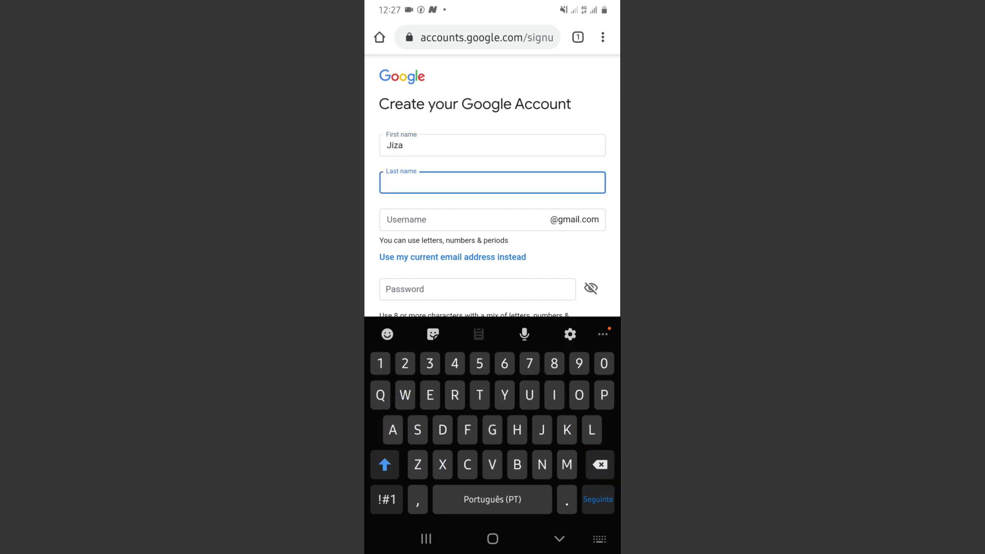
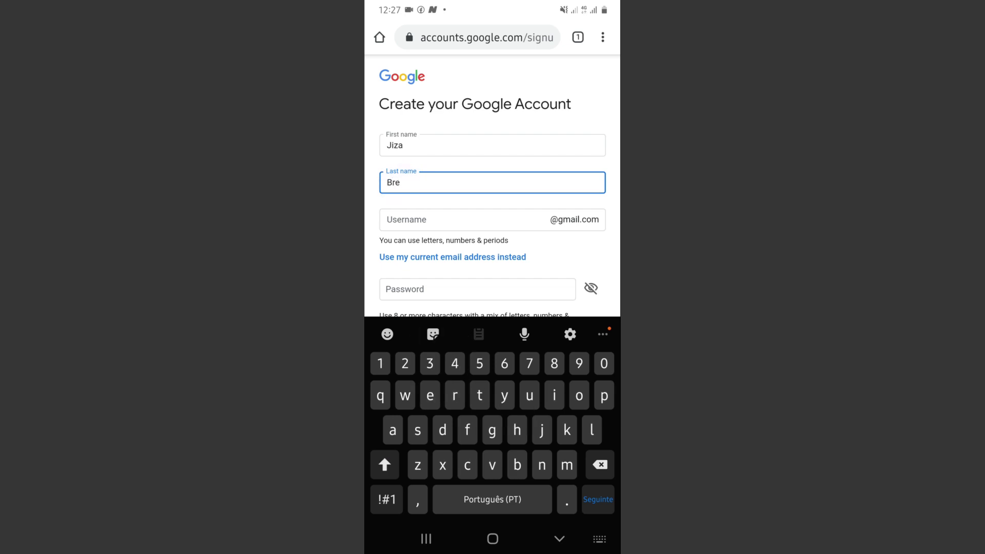
key("Tab")
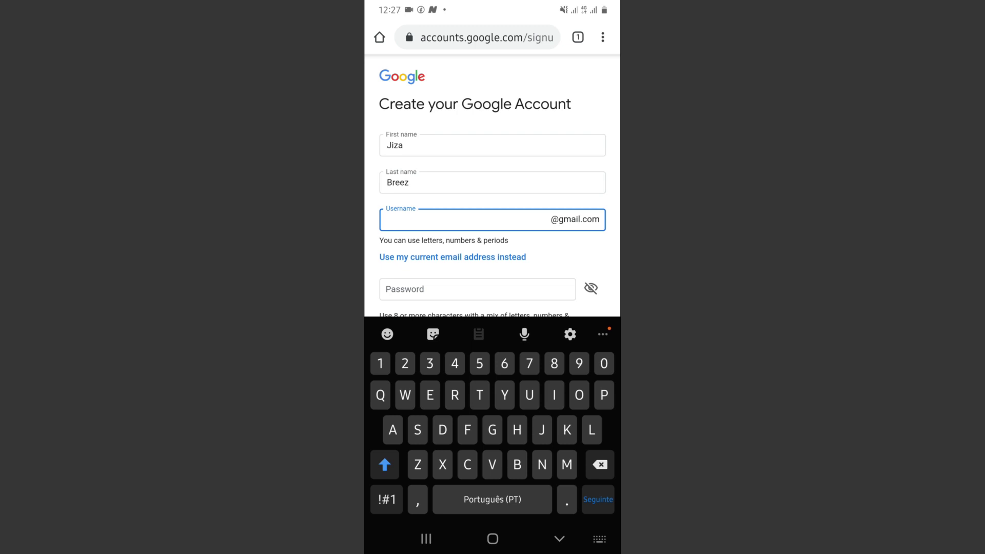
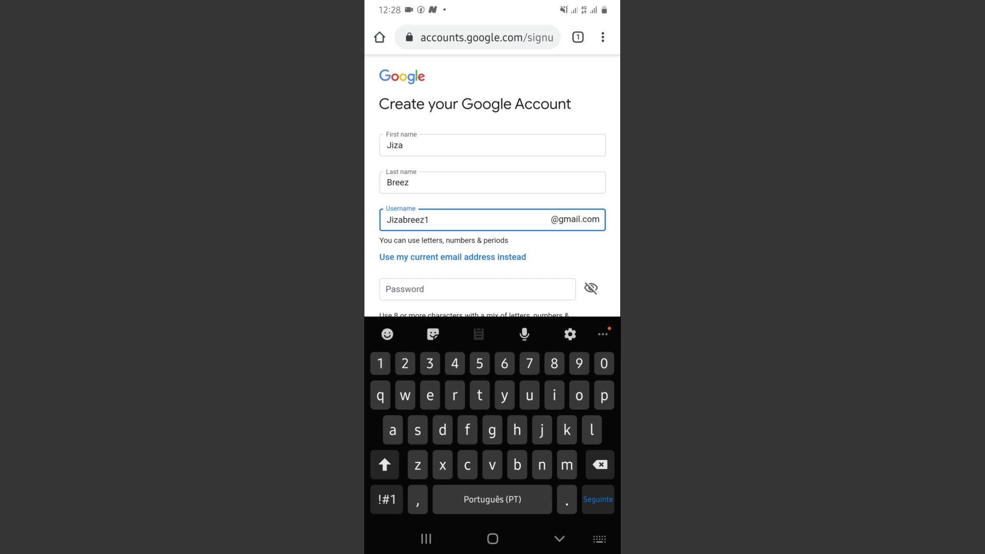
key("Tab")
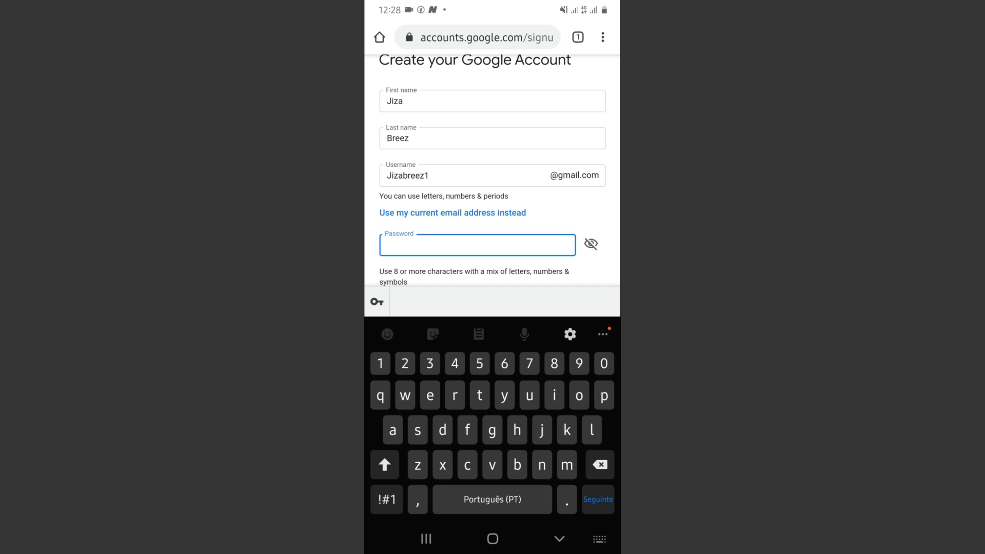
key("Tab")
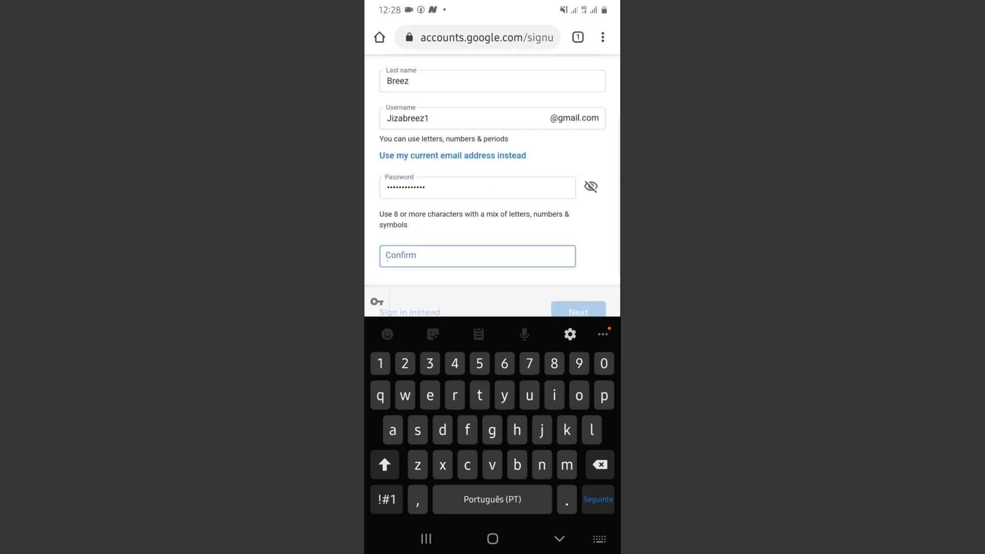
left_click(559, 538)
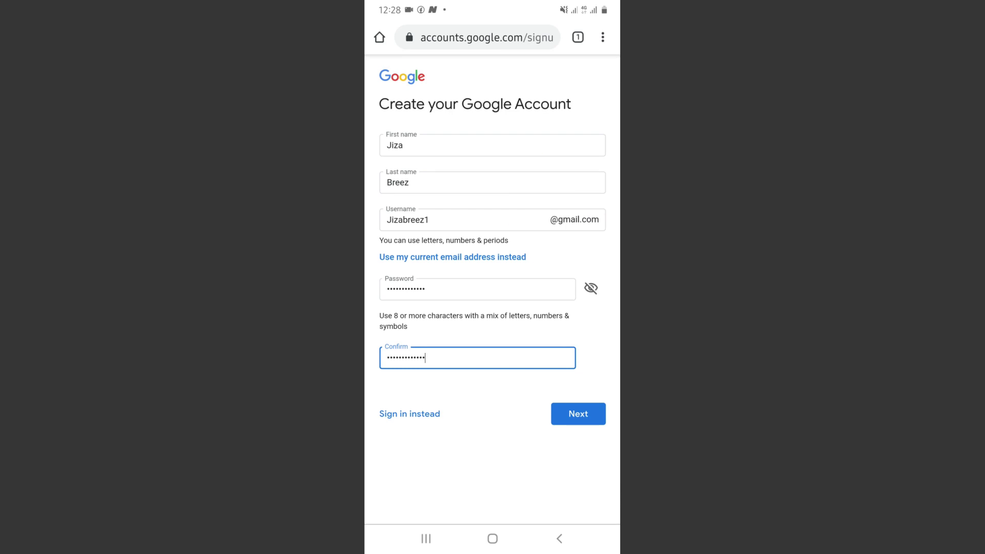
Step: Submit the form, skip the phone number, and reach the 'Jiza, welcome to Google' details page
left_click(578, 414)
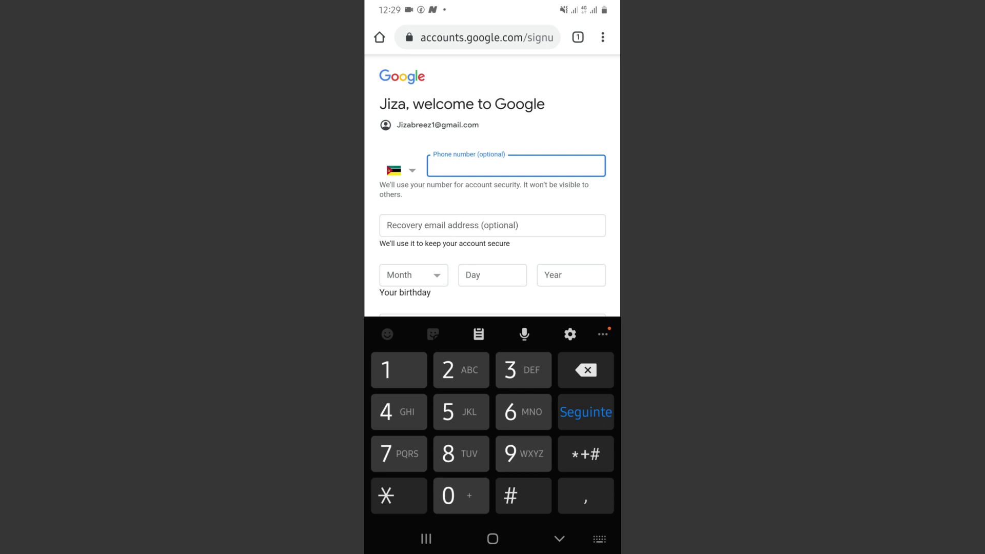
key("Escape")
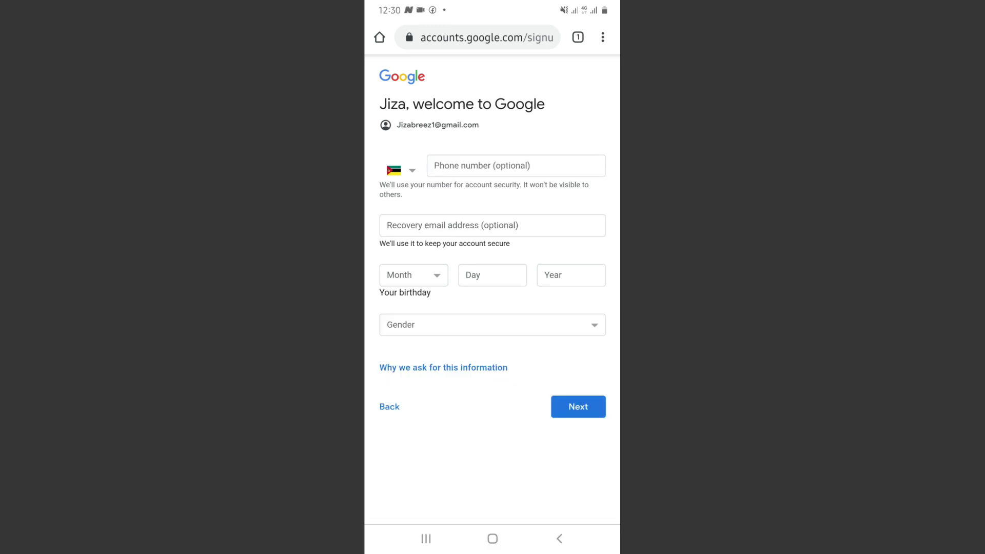
left_click(493, 225)
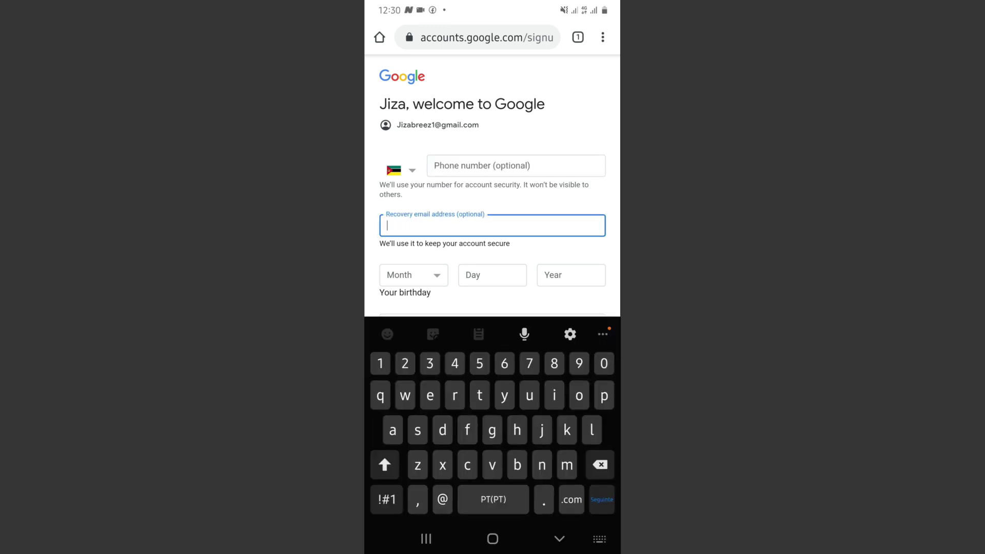
scroll(544, 201, "down", 1)
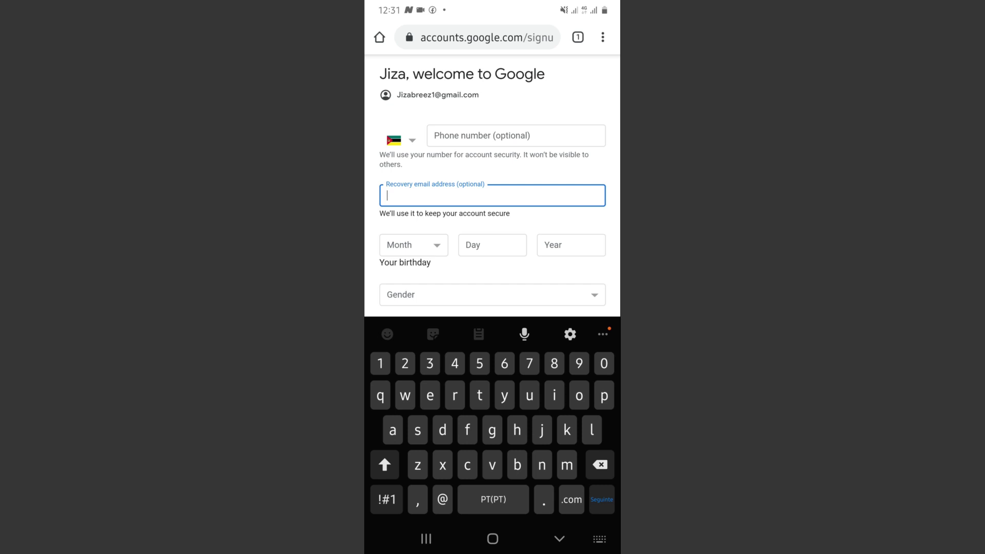
Step: Set the birthday to July 10, 2000 and the gender to Male
left_click(413, 245)
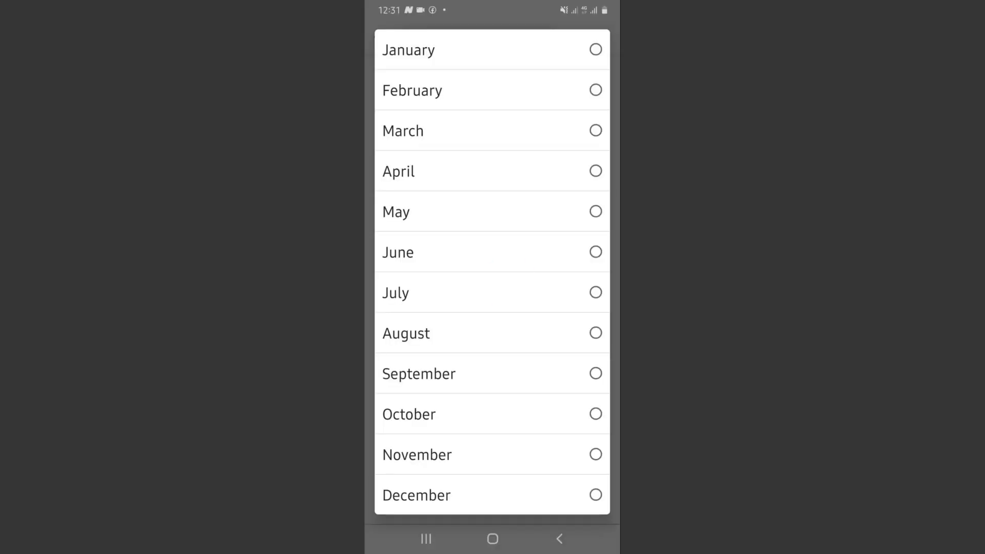
left_click(493, 293)
left_click(492, 245)
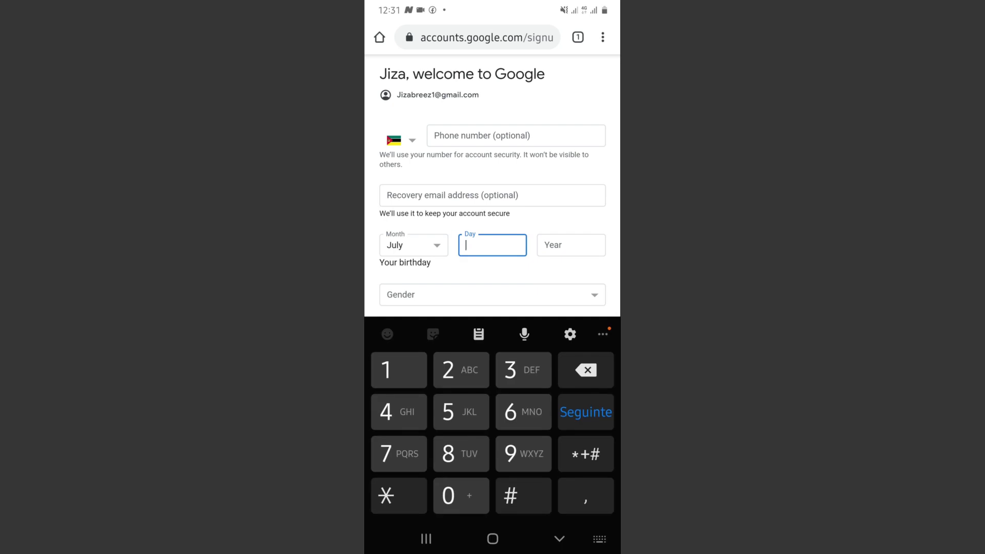
type("10")
key("Tab")
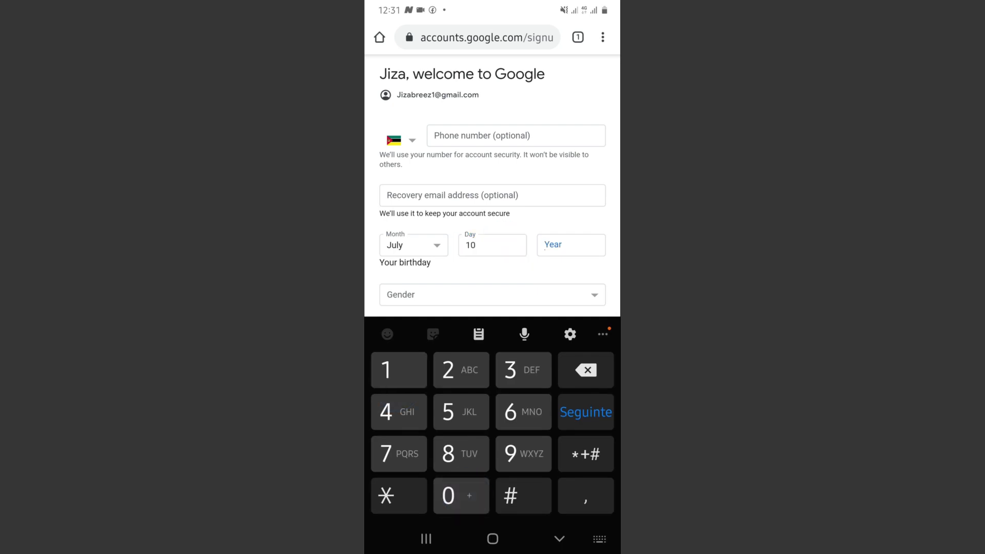
type("200")
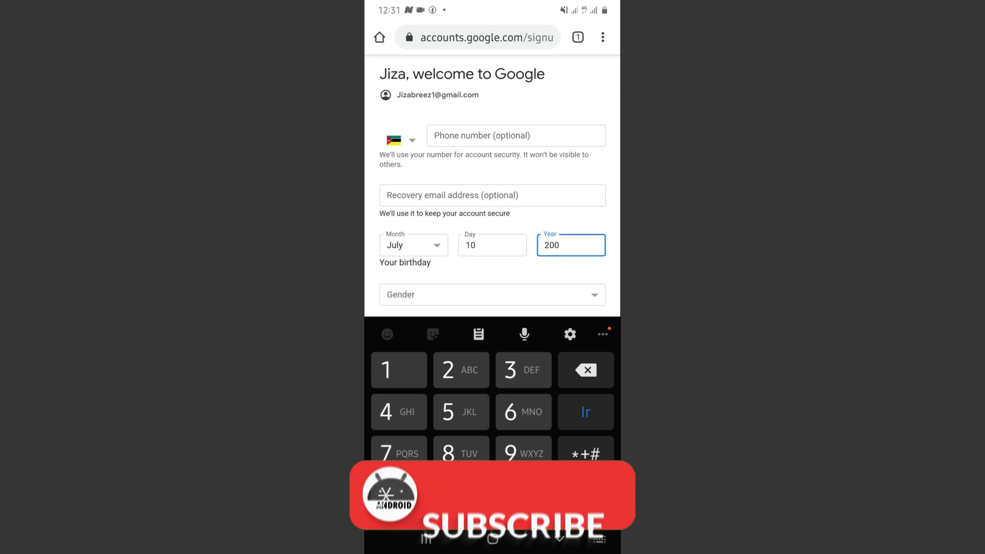
type("0")
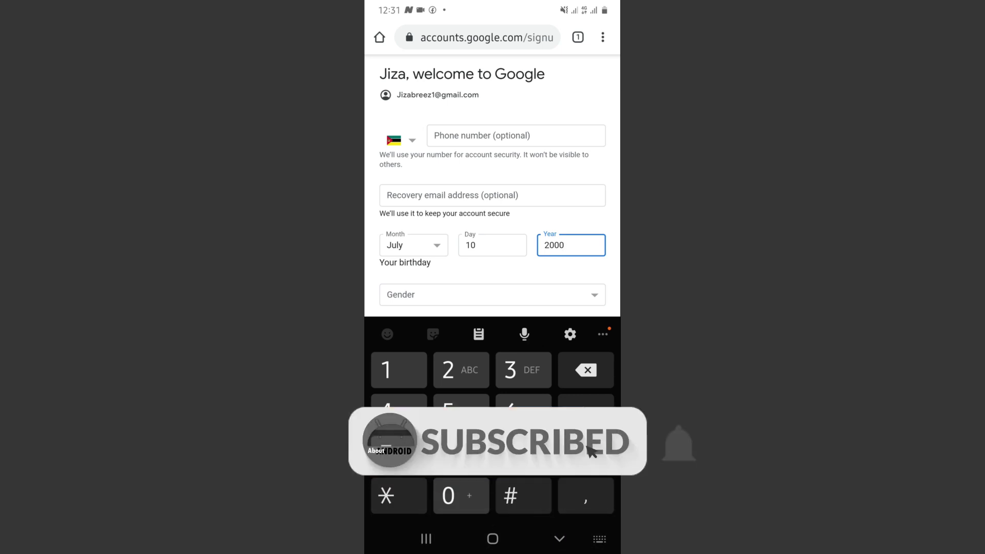
left_click(487, 295)
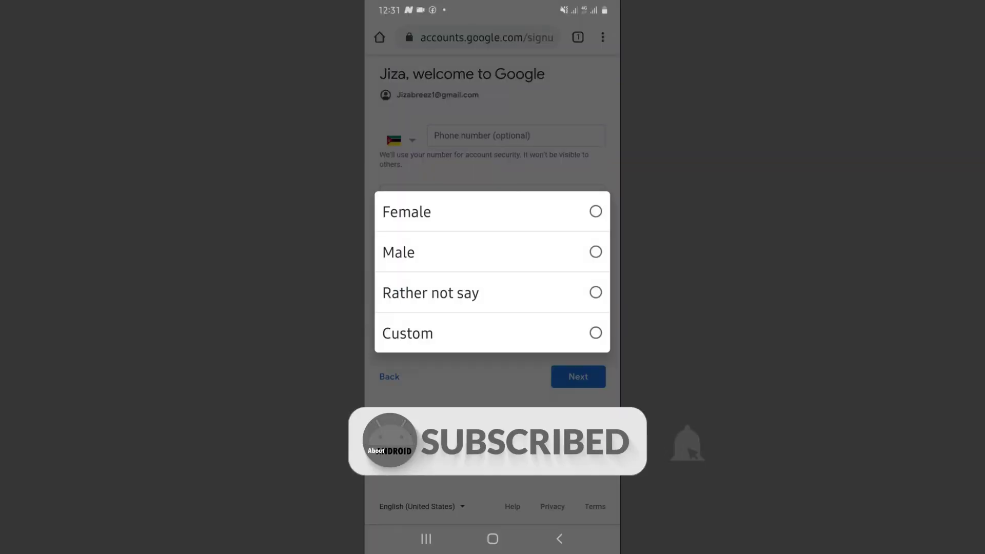
left_click(493, 252)
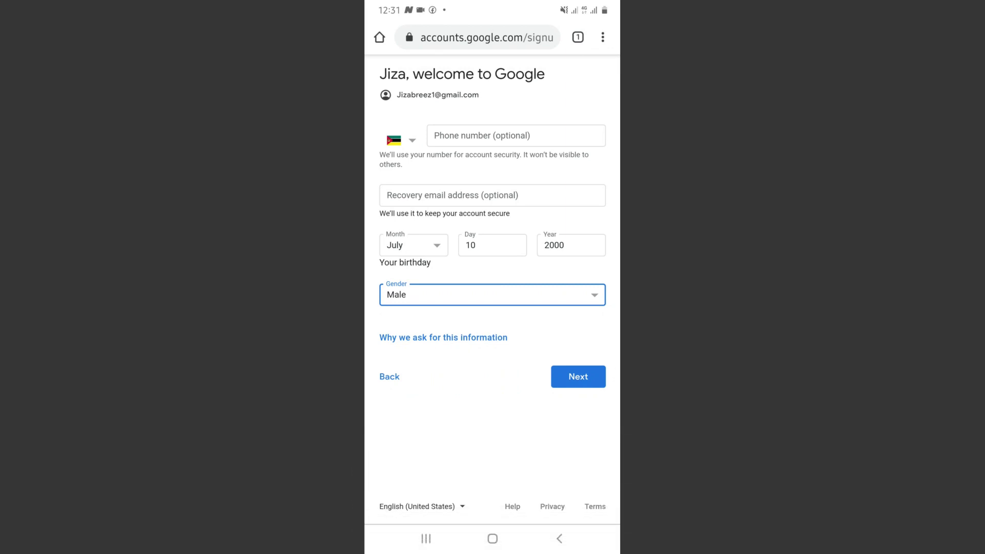
left_click(520, 252)
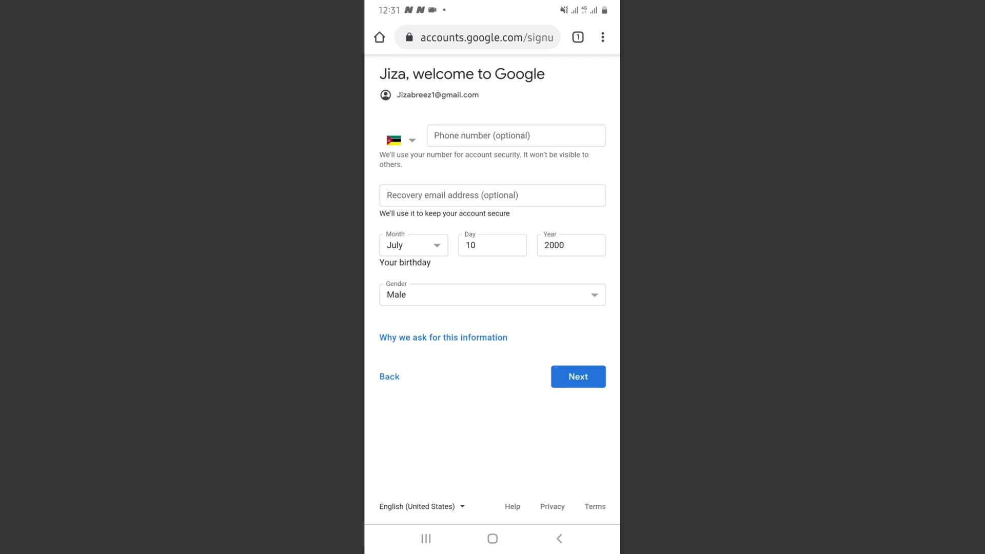
Step: Type a recovery email, then erase it so the field stays empty
left_click(452, 195)
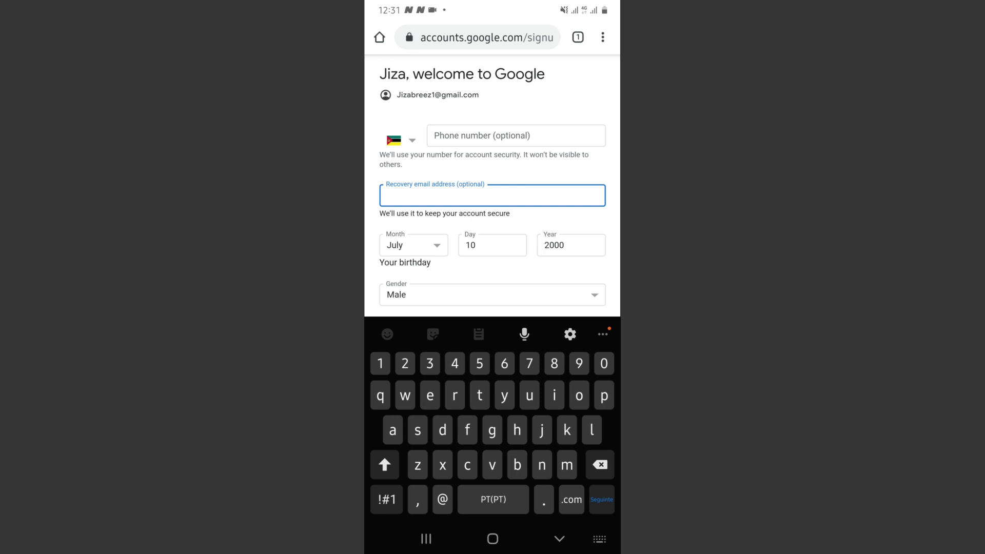
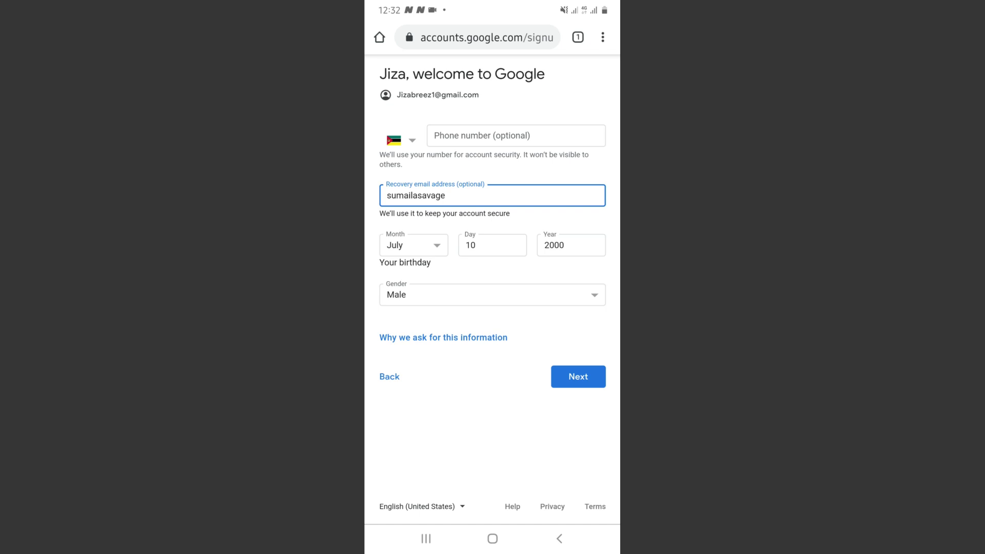
left_click(442, 200)
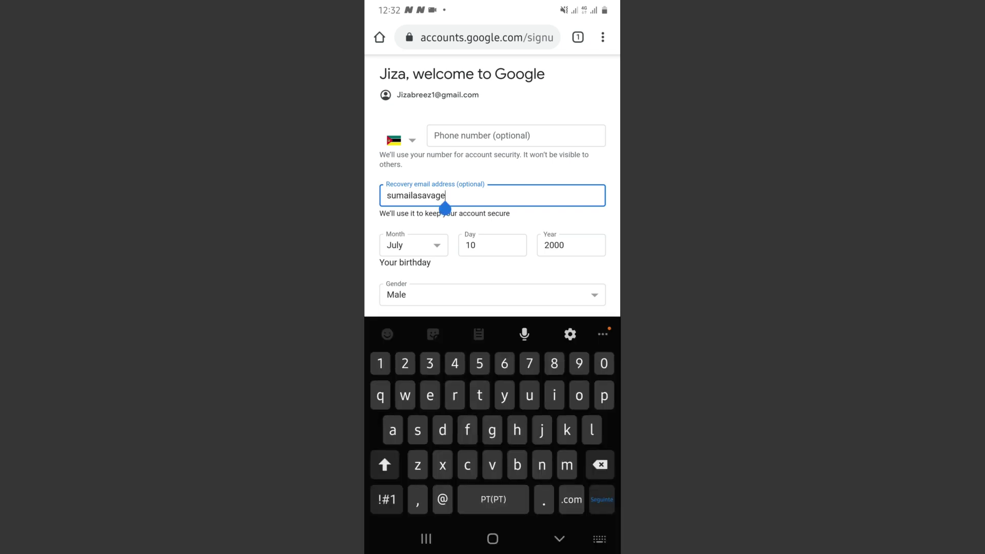
key("BackSpace")
key("BackSpace")
key("BackSpace")
key("BackSpace")
key("BackSpace")
key("BackSpace")
key("BackSpace")
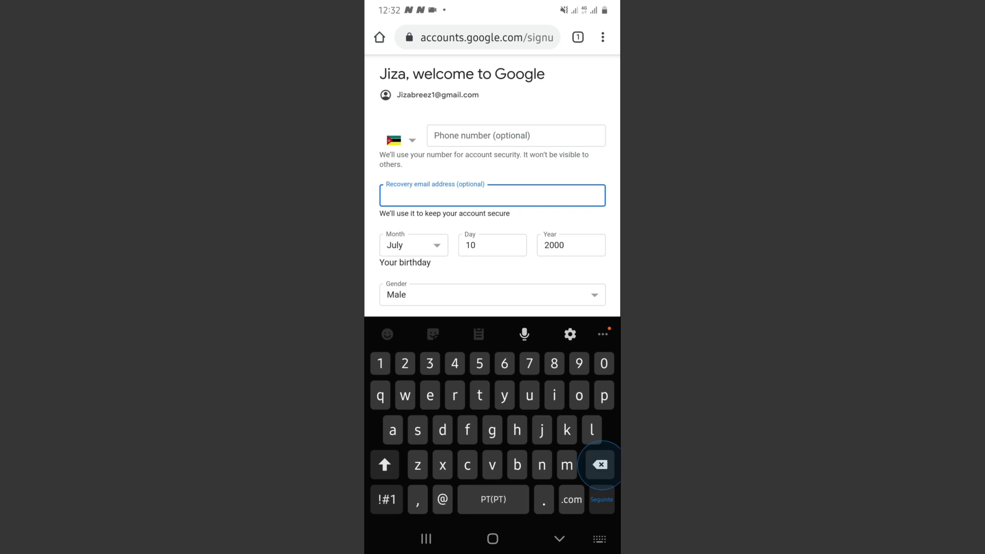
left_click(559, 538)
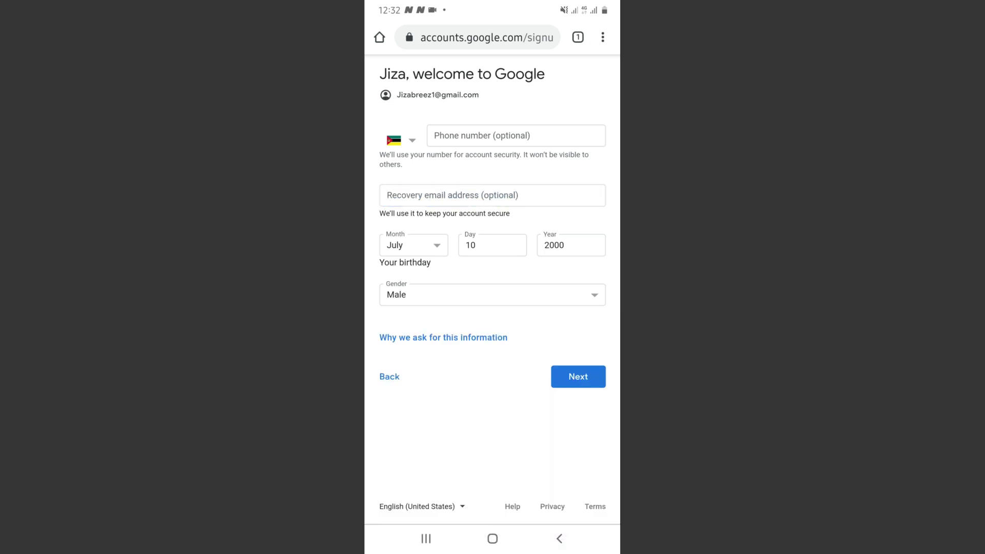
left_click(578, 376)
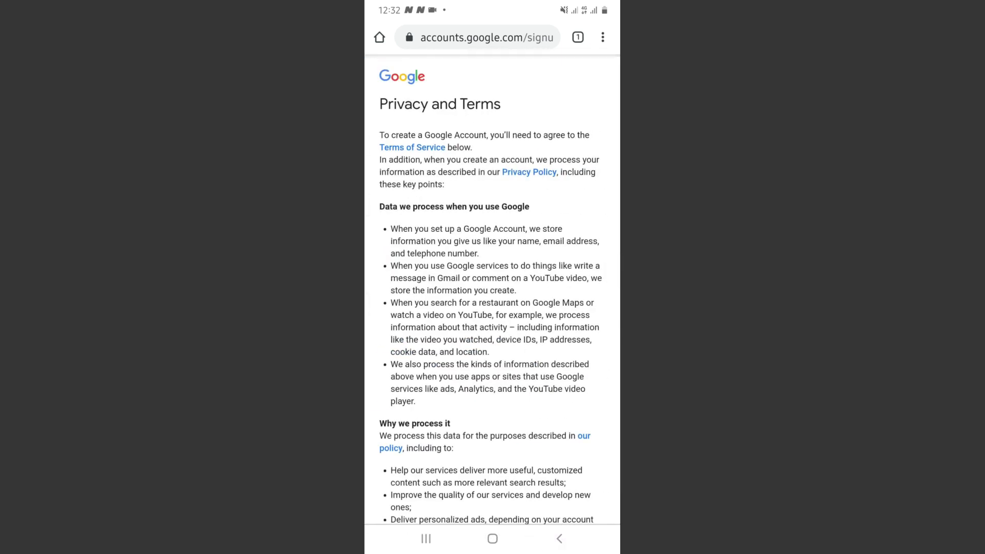
scroll(493, 277, "down", 10)
left_click(578, 454)
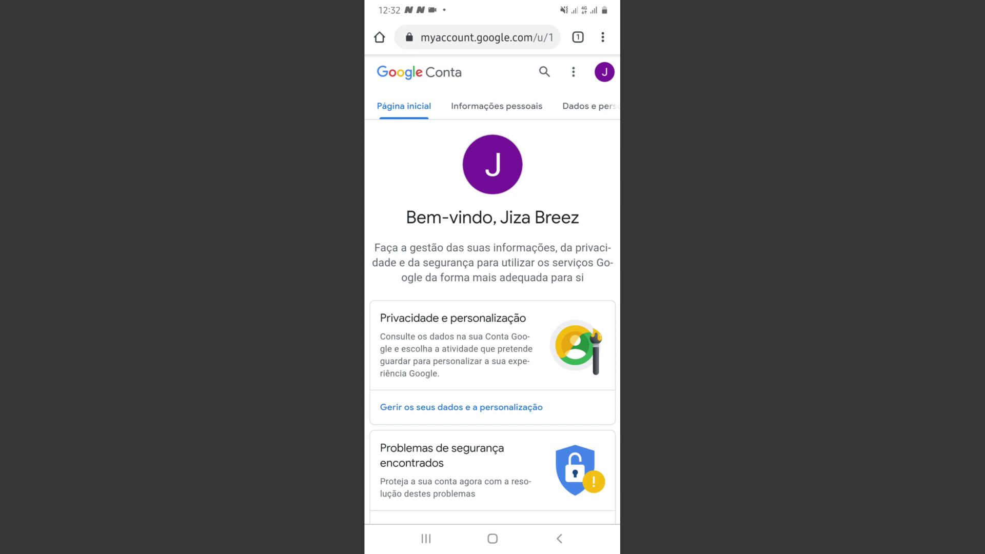
Step: Load google.com and search 'gmail sign up' for a fresh form for the second account
mouse_move(583, 308)
left_mouse_down()
mouse_move(583, 259)
mouse_move(582, 308)
left_mouse_up()
left_click(477, 37)
left_click(411, 110)
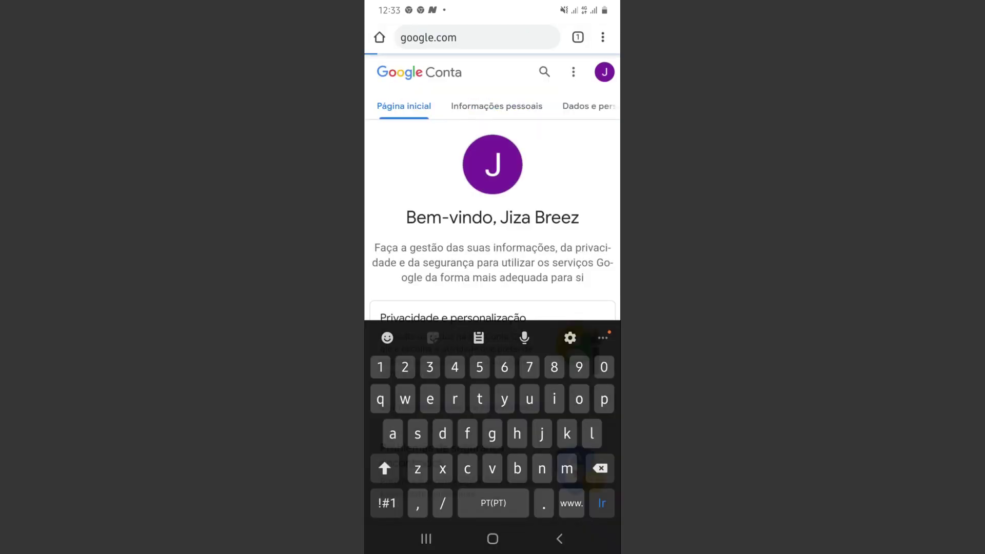
left_click(477, 187)
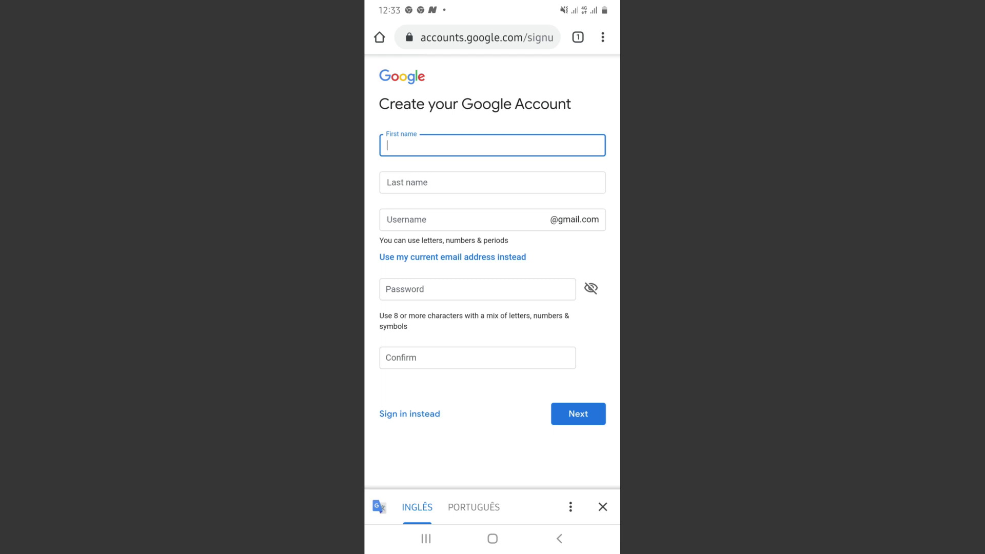
left_click(486, 285)
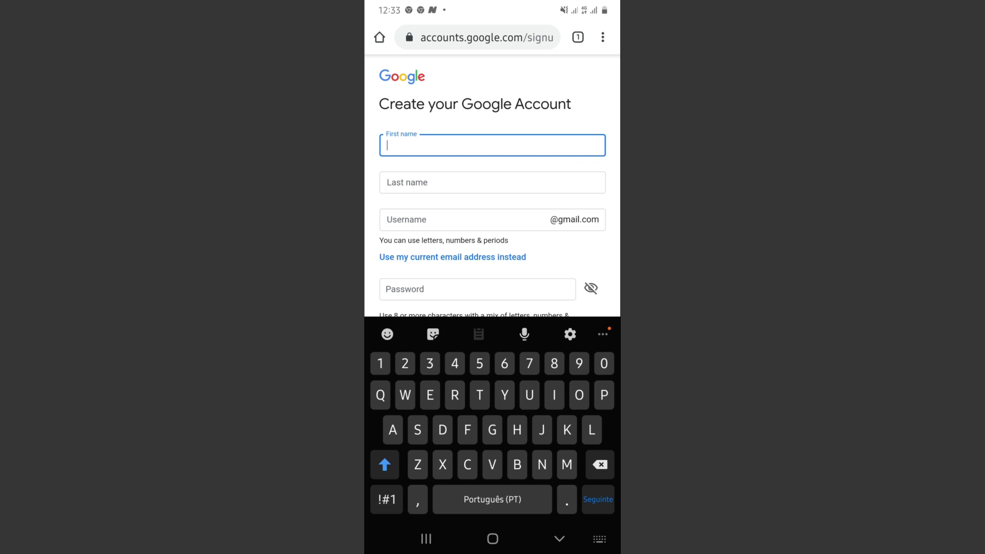
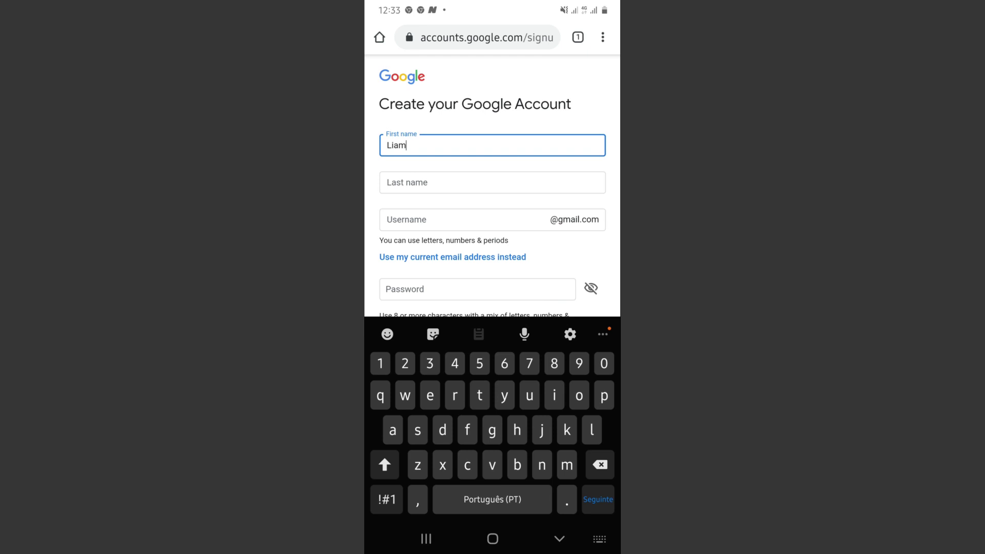
key("Tab")
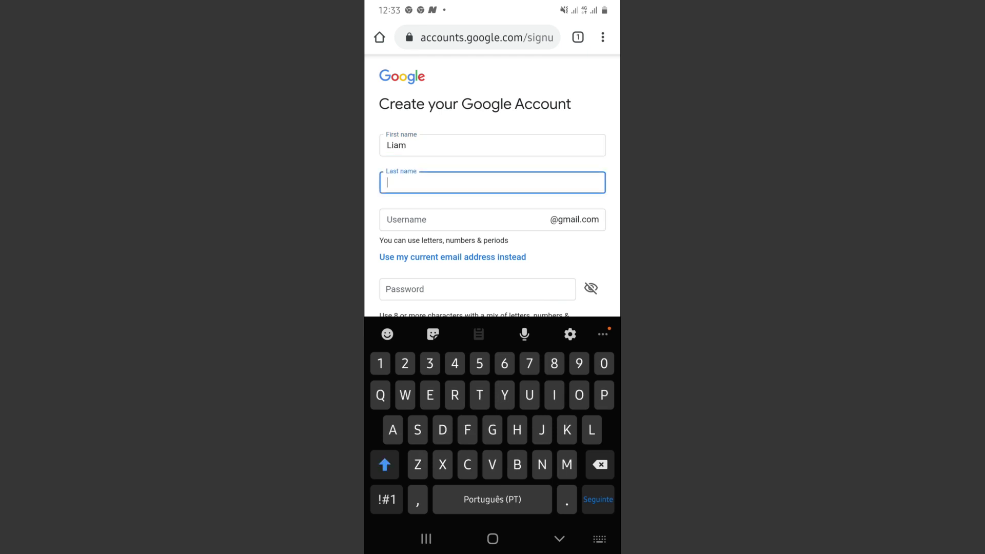
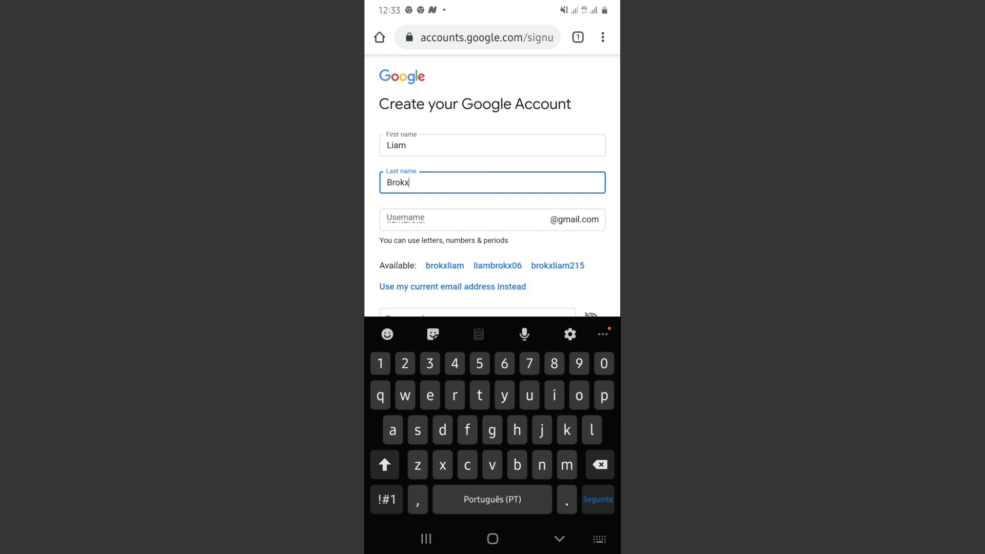
left_click(425, 220)
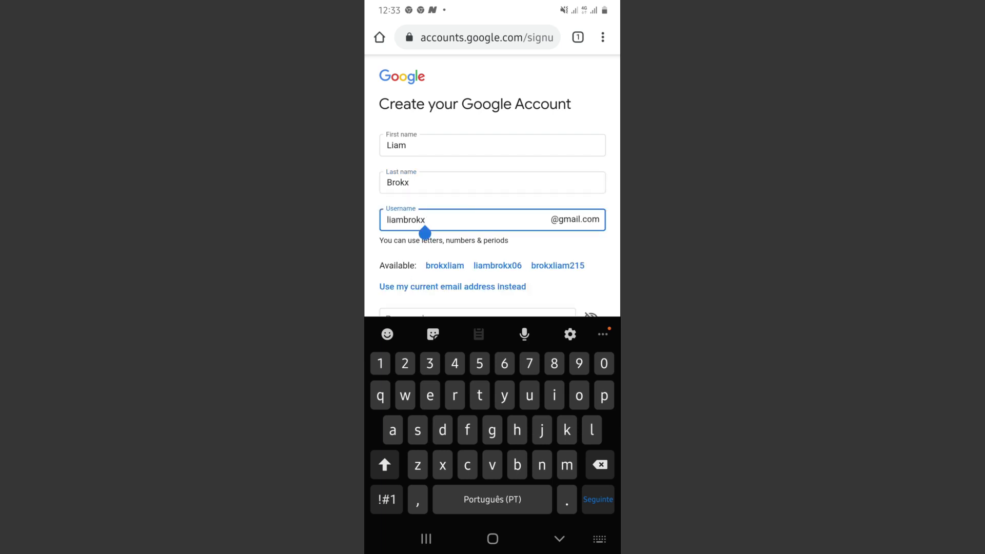
scroll(571, 212, "down", 2)
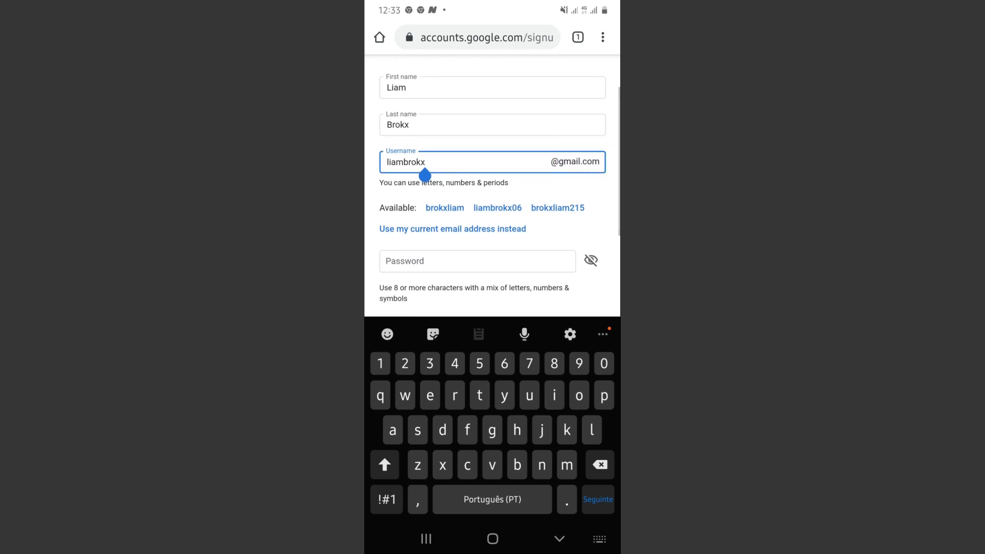
key("Tab")
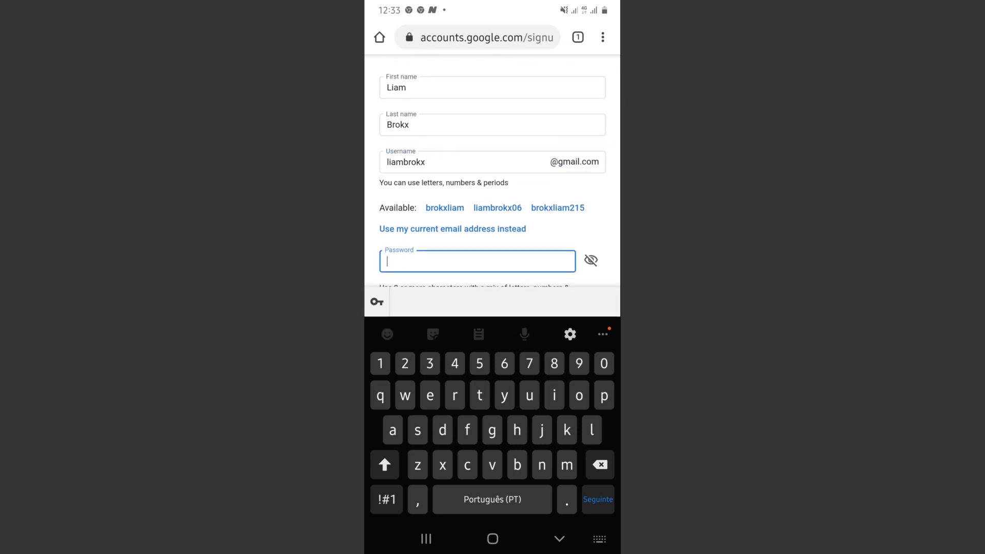
key("Tab")
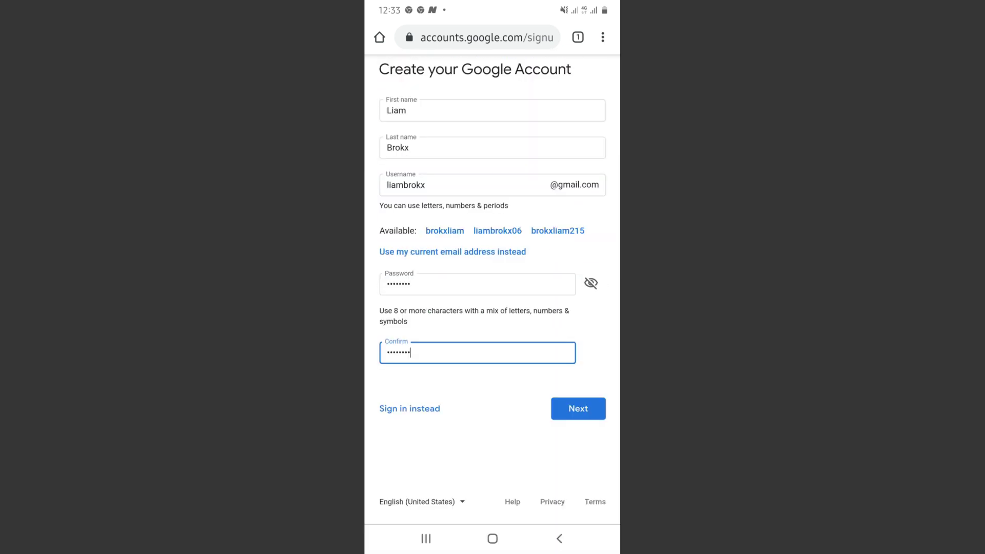
left_click(578, 409)
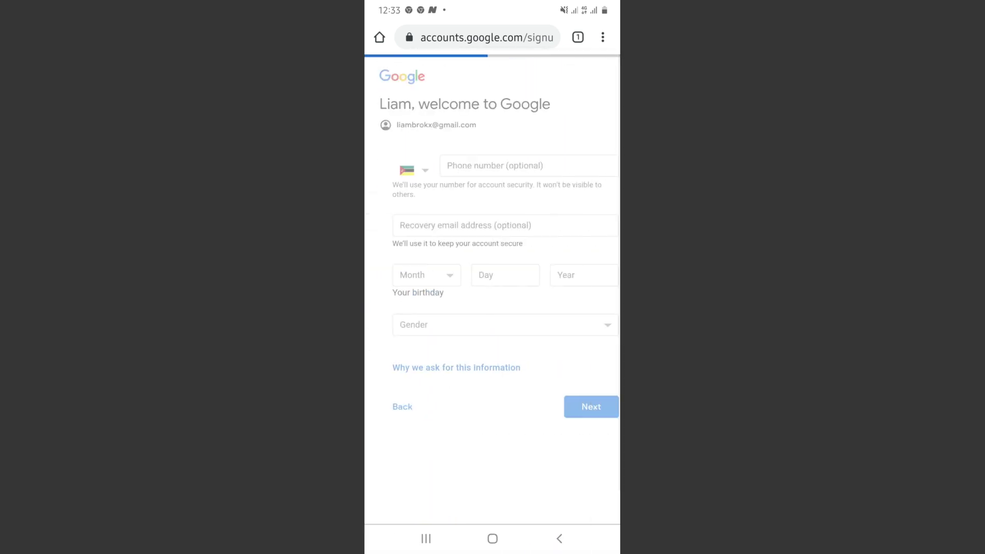
Step: Leave the phone number empty and set the birthday to June 12, 2001
left_click(559, 538)
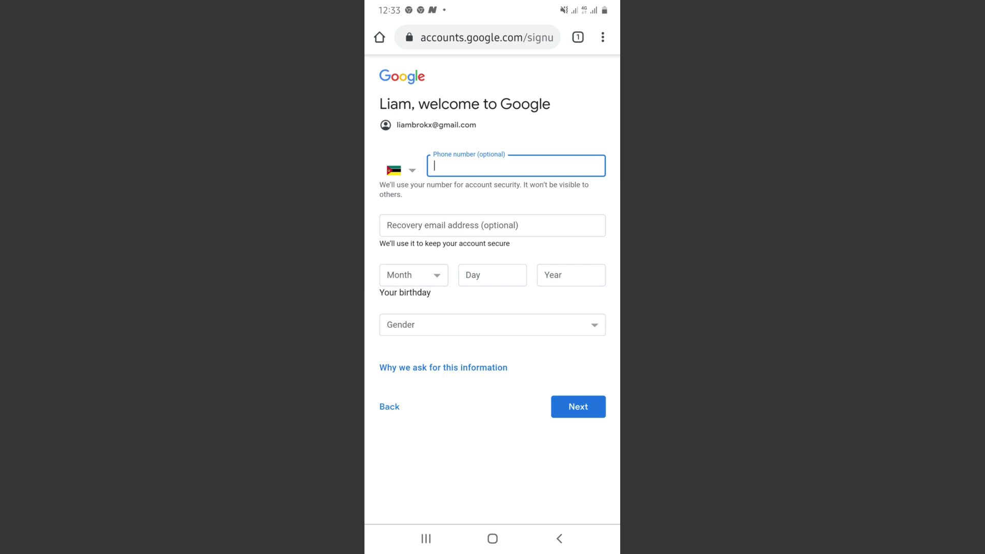
left_click(559, 538)
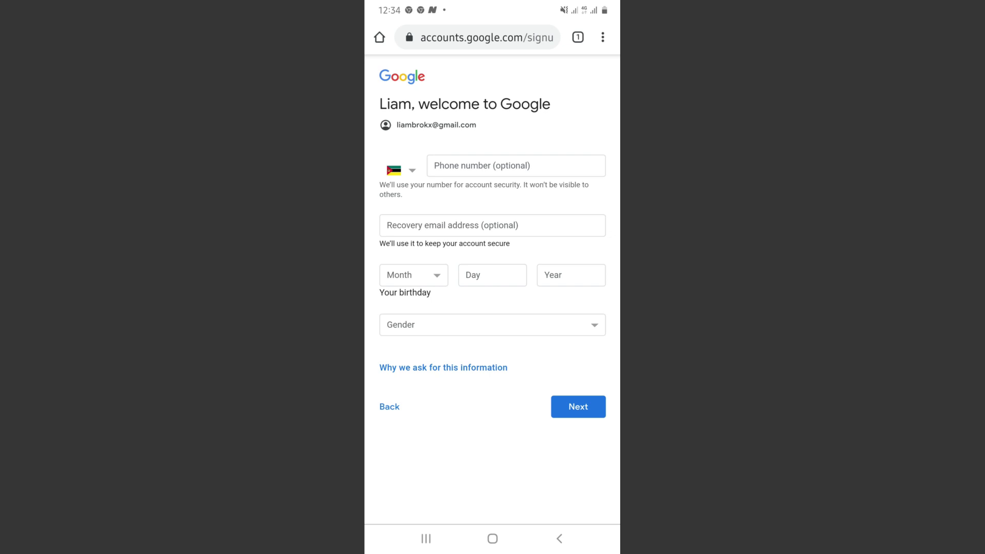
left_click(413, 275)
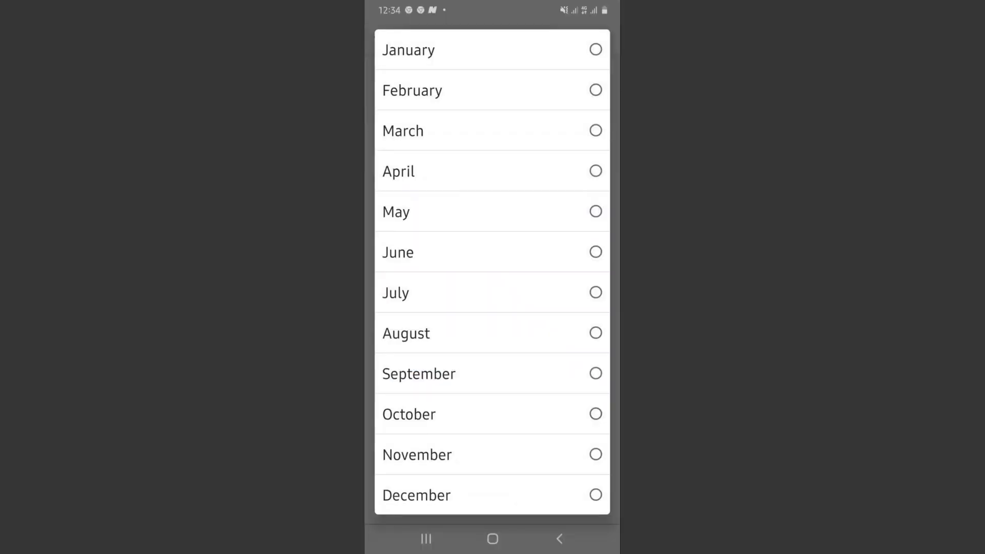
left_click(398, 252)
left_click(493, 275)
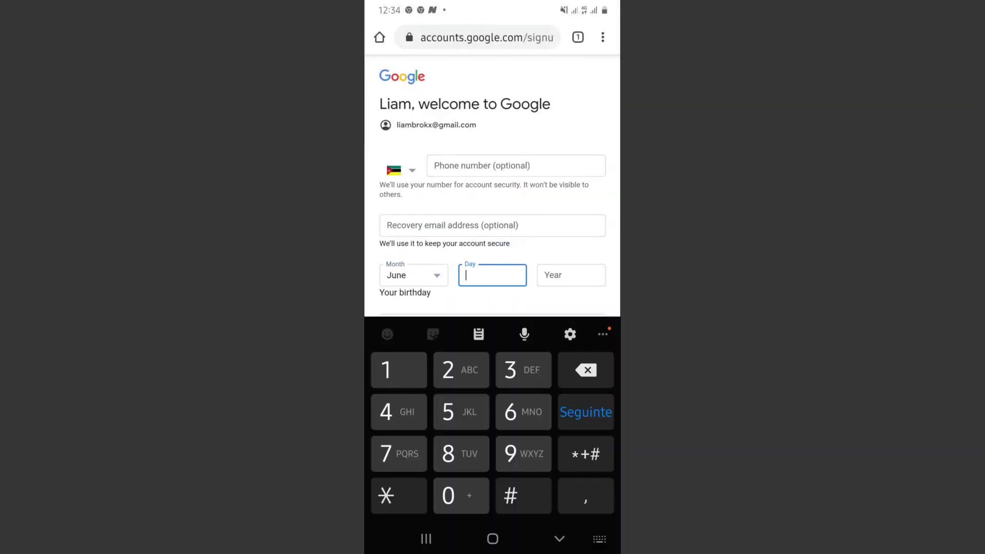
type("12")
key("Tab")
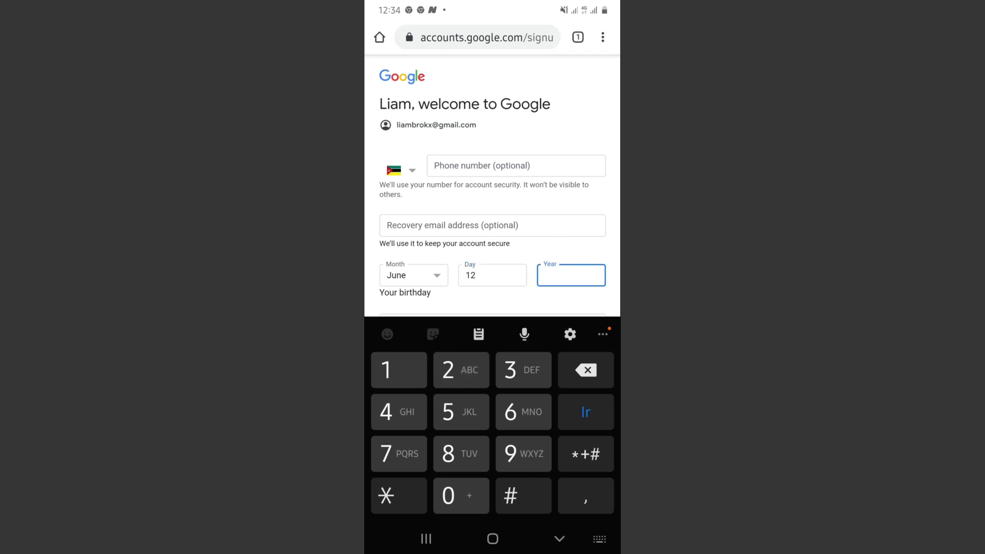
type("2001")
Step: Set the gender to Male and submit the details page
left_click(559, 538)
left_click(492, 324)
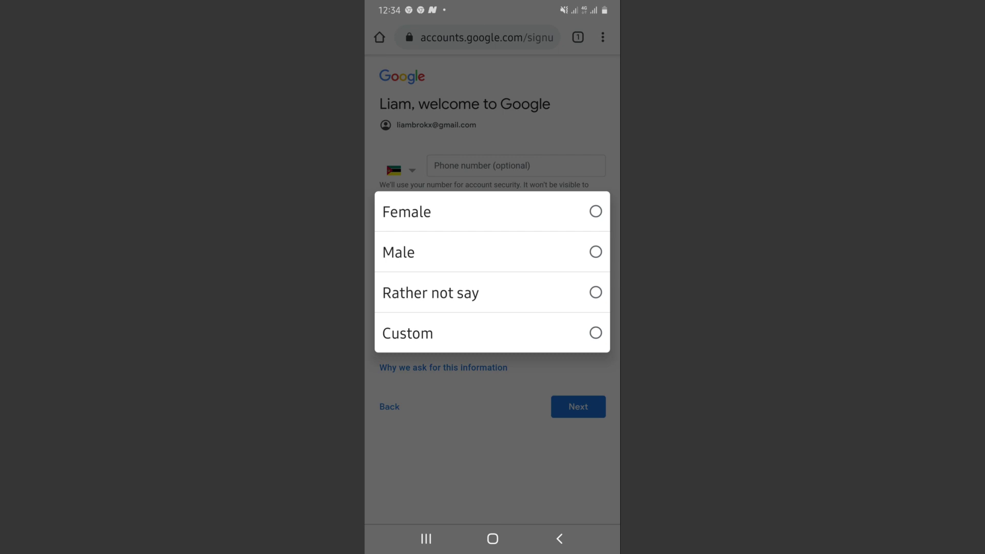
left_click(492, 252)
left_click(578, 406)
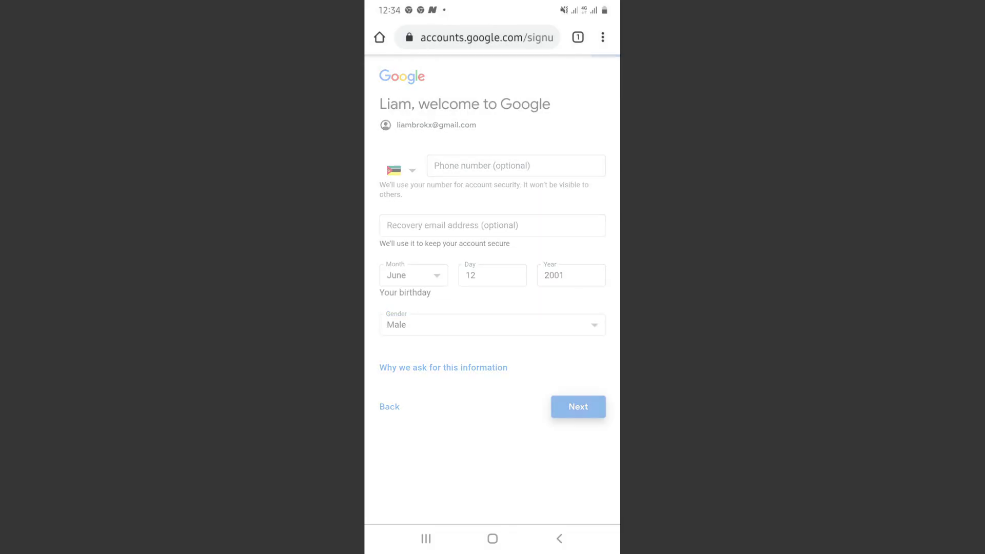
scroll(493, 277, "down", 10)
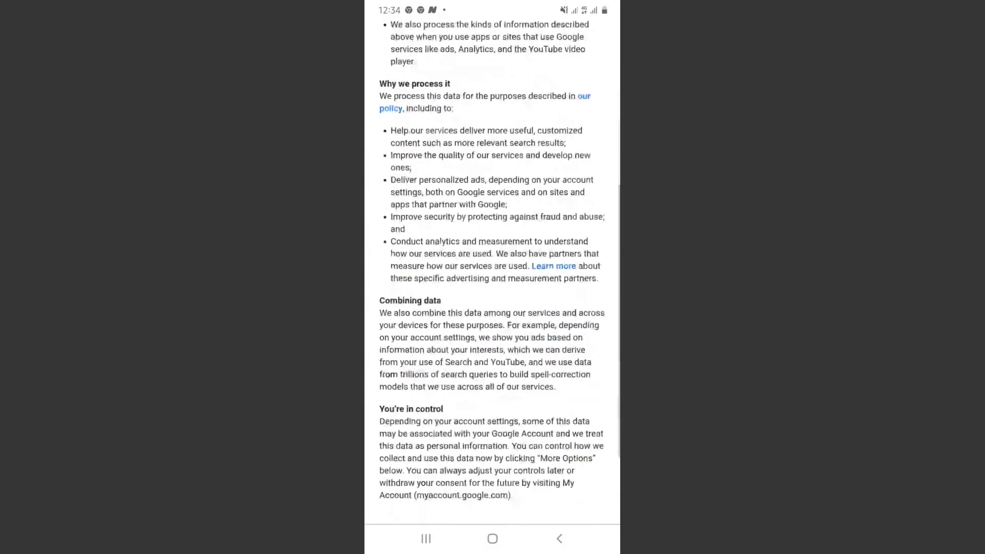
left_click(602, 507)
left_click(579, 454)
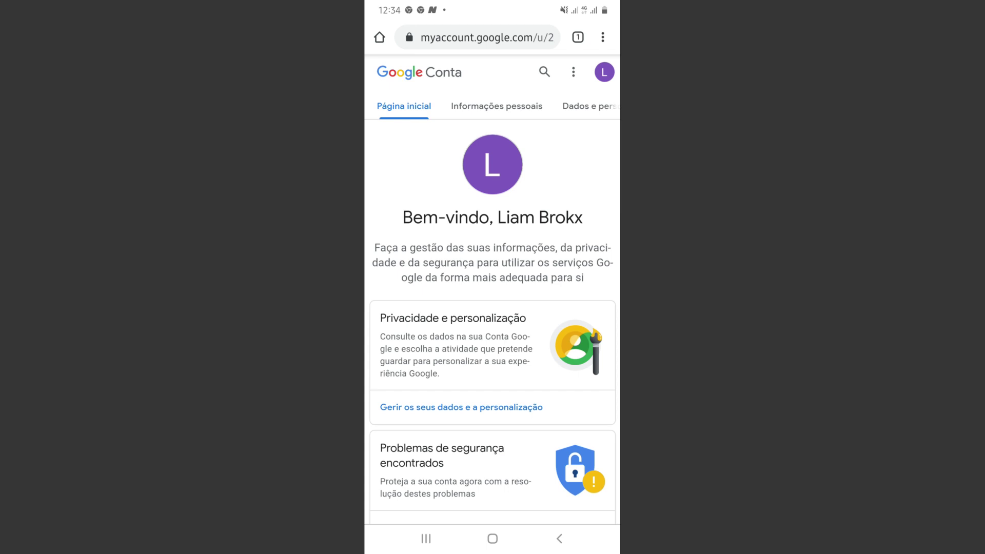
scroll(492, 308, "down", 2)
scroll(492, 308, "up", 2)
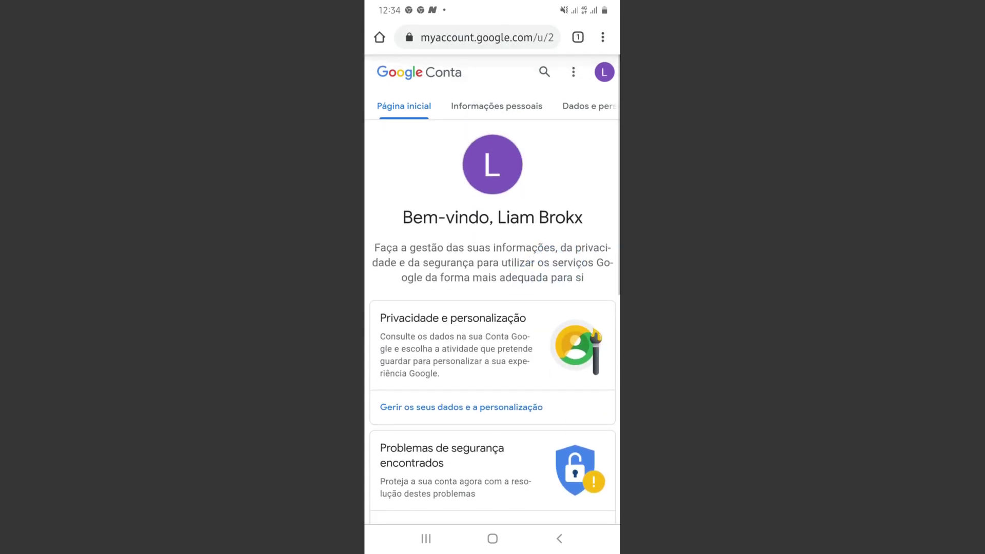